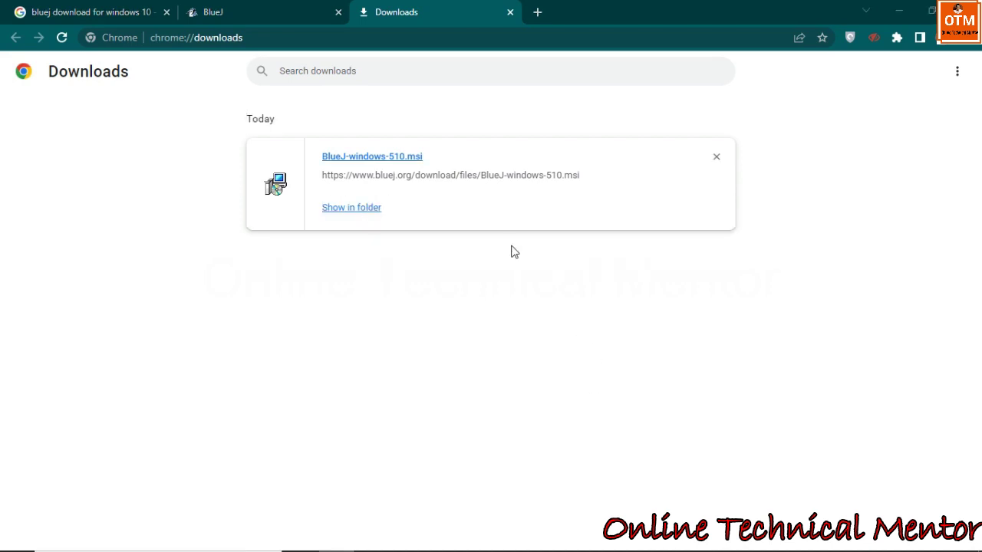
- Open the folder of the downloaded BlueJ-windows-510.msi, run the installer and minimize the folder window
click(351, 207)
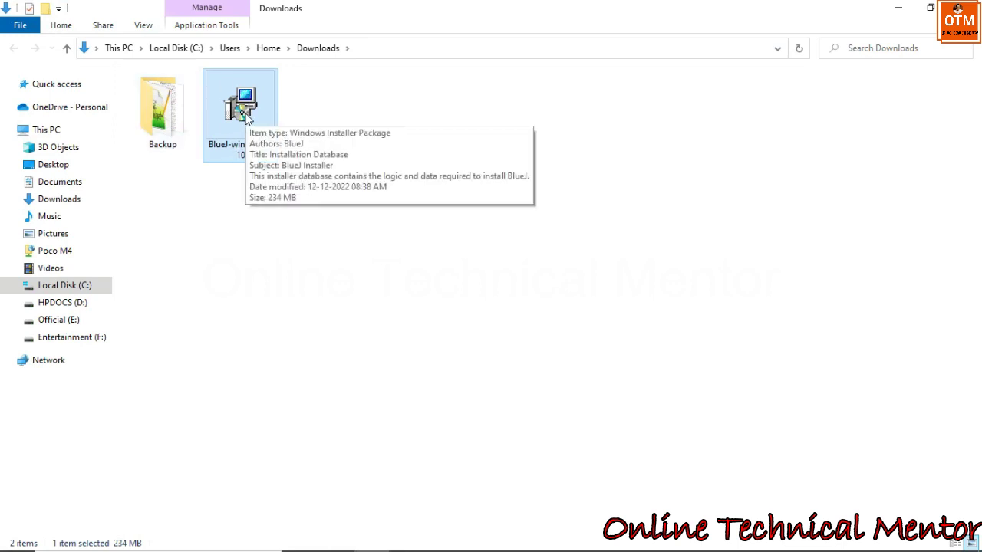
double_click(243, 114)
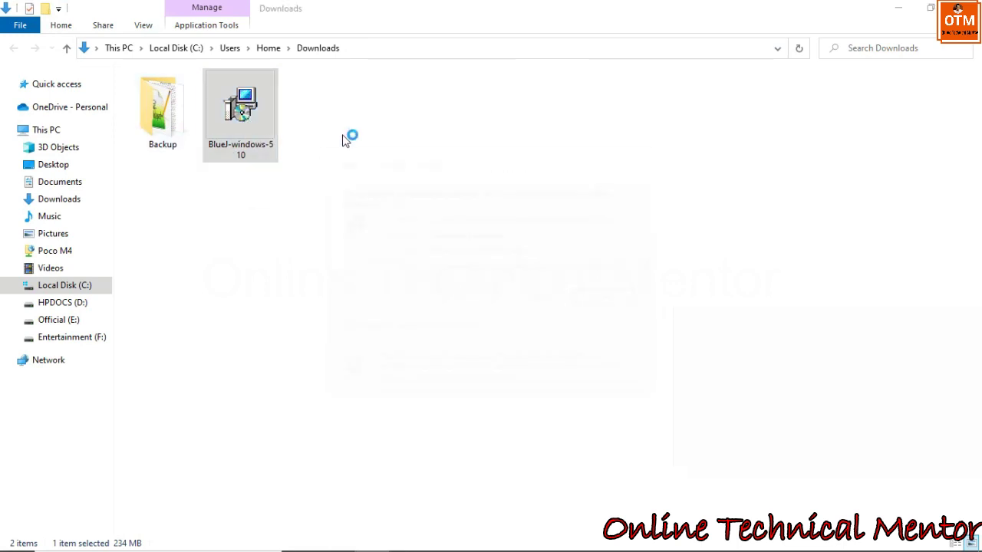
click(535, 301)
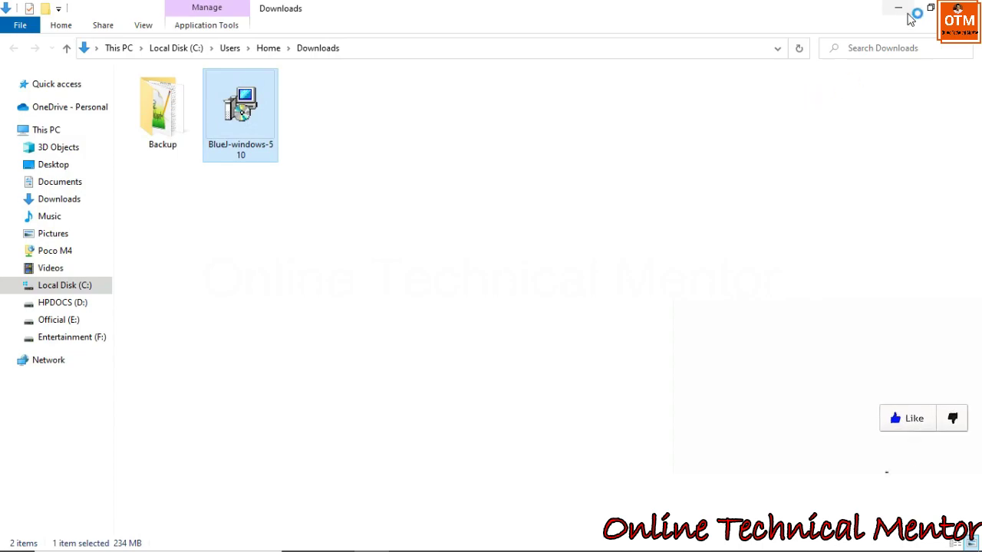
click(901, 10)
click(901, 11)
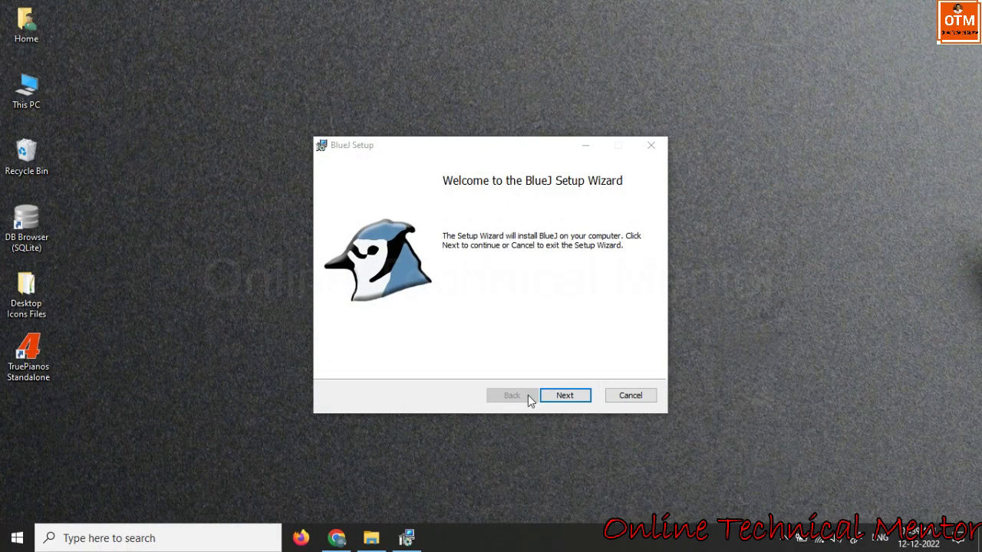
- Set BlueJ to install for all users of the machine, with file associations, program menu shortcuts and a desktop shortcut
click(572, 403)
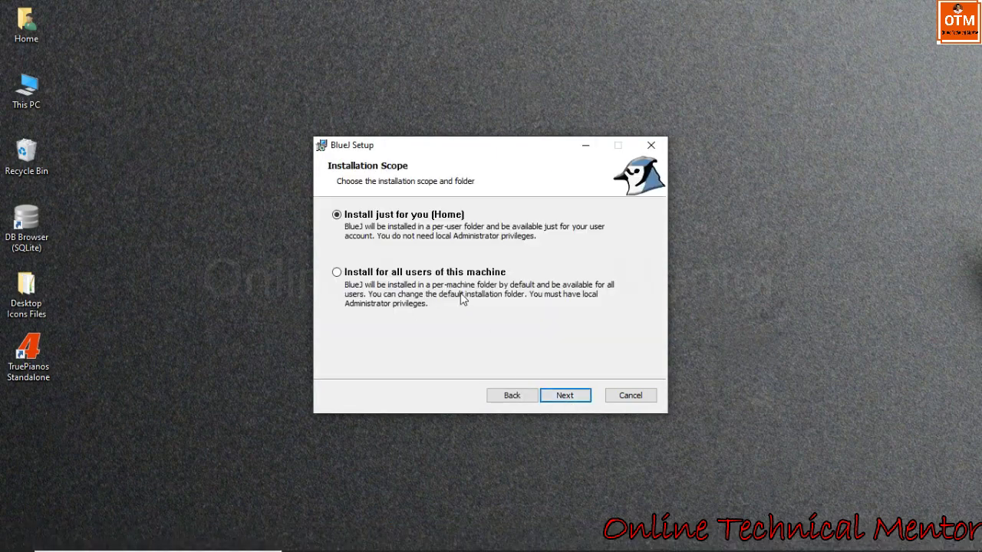
click(340, 272)
click(575, 400)
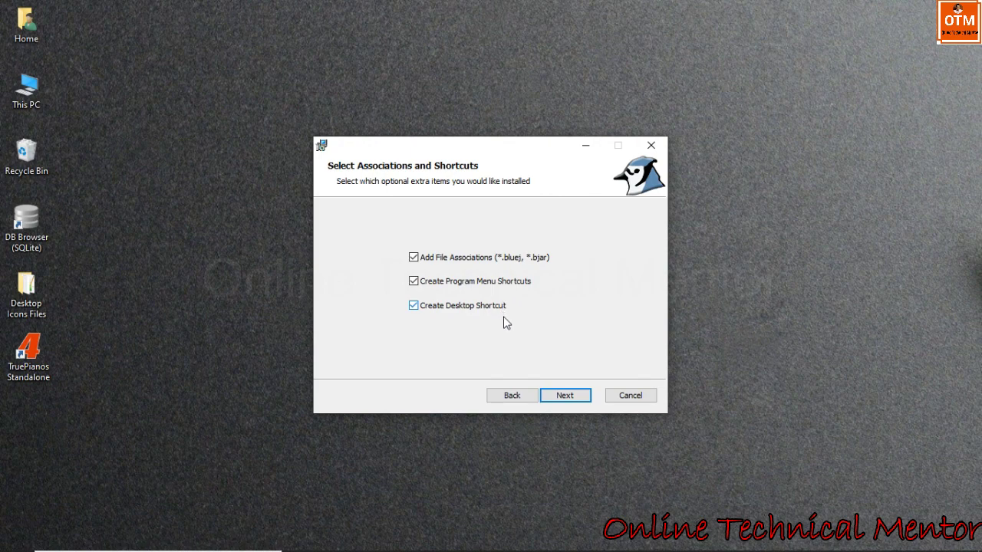
click(565, 397)
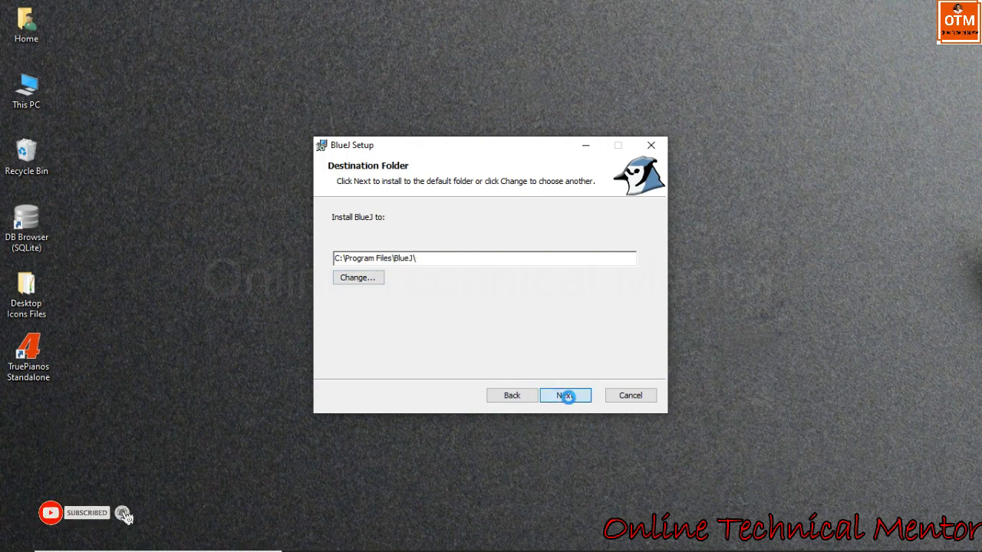
- Install BlueJ into C:\Program Files\BlueJ\ and finish the setup wizard
click(569, 399)
click(569, 399)
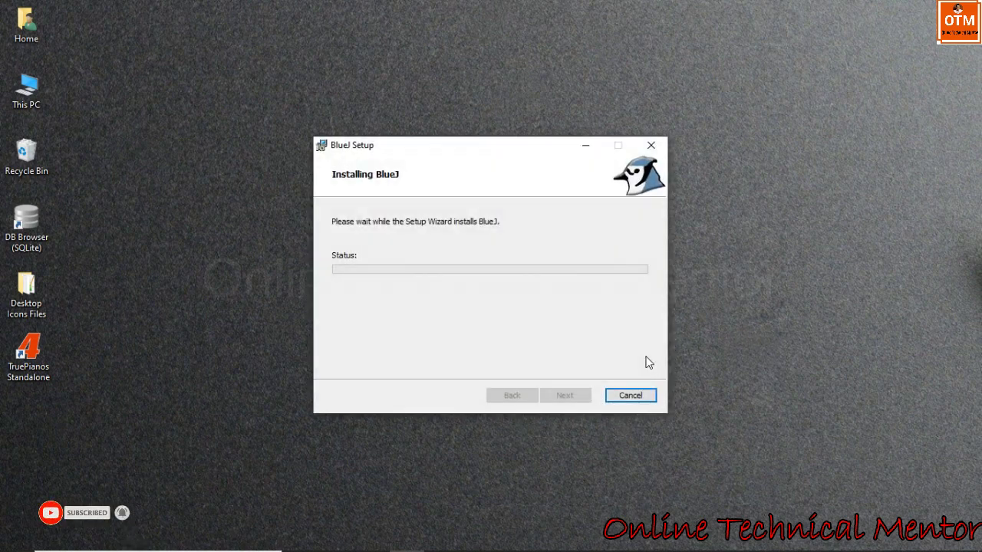
click(398, 381)
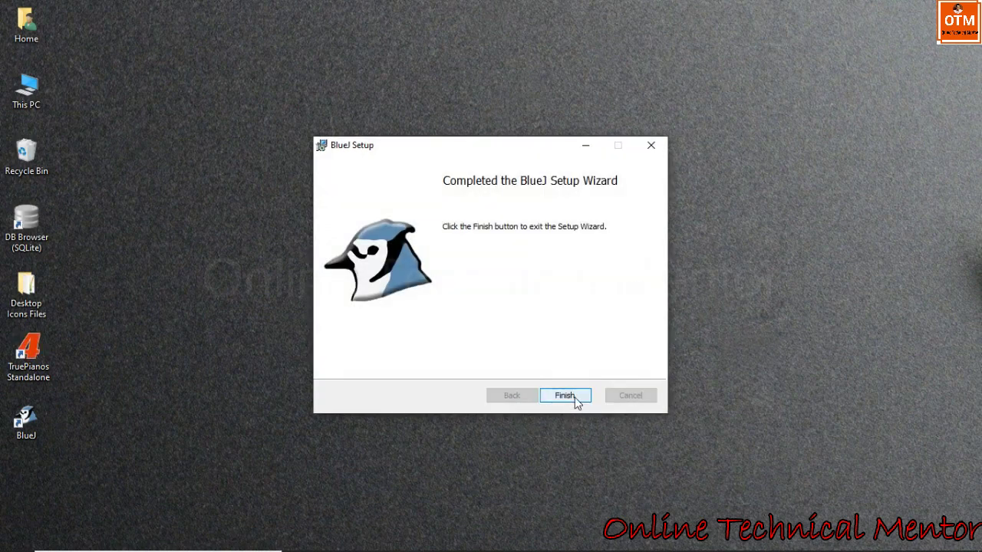
click(576, 397)
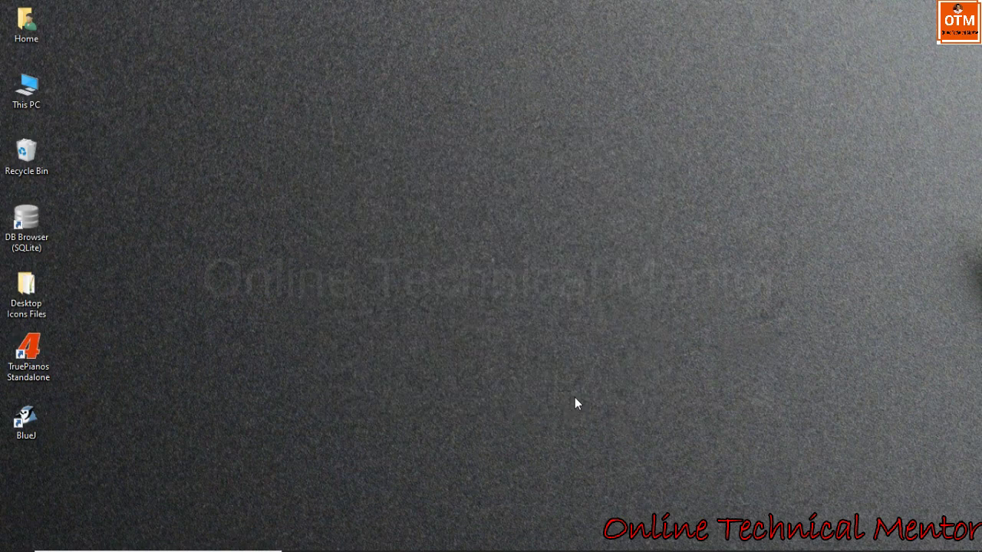
- Launch BlueJ and start a new project with the Downloads folder as its location
double_click(29, 424)
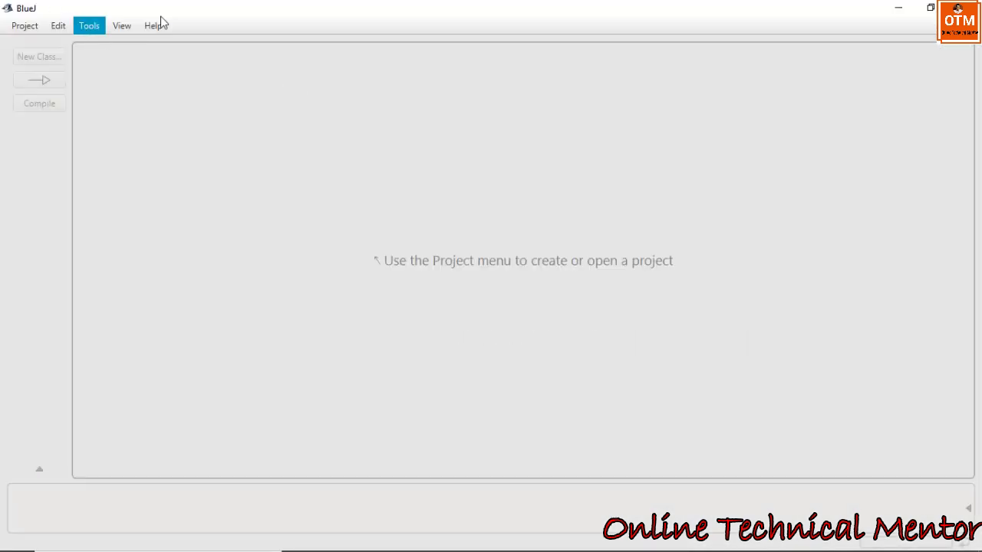
click(19, 29)
click(36, 44)
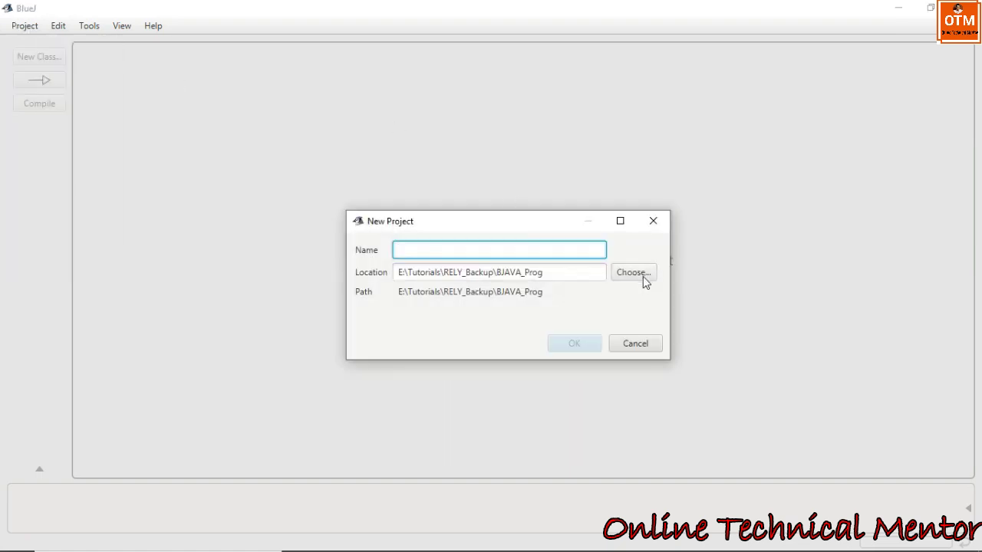
click(643, 276)
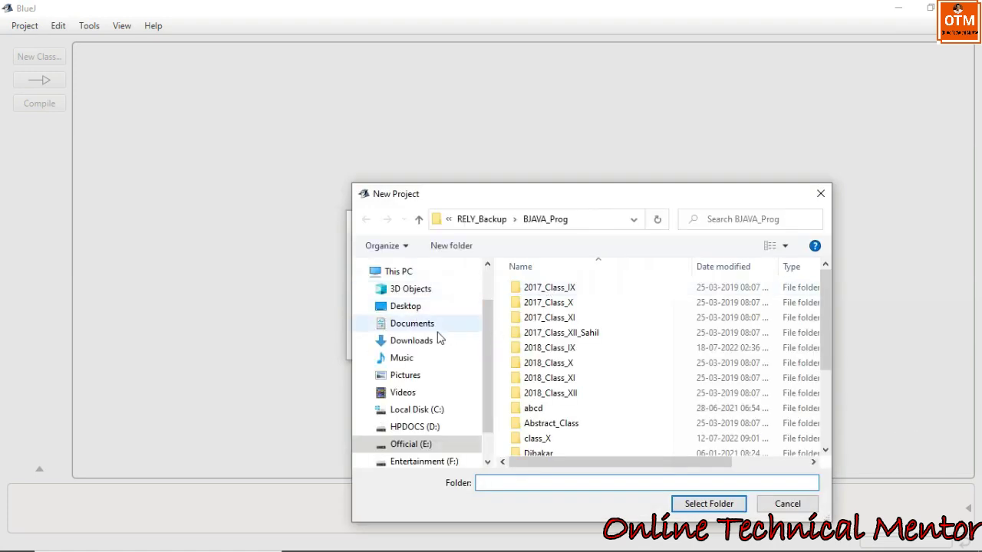
click(400, 344)
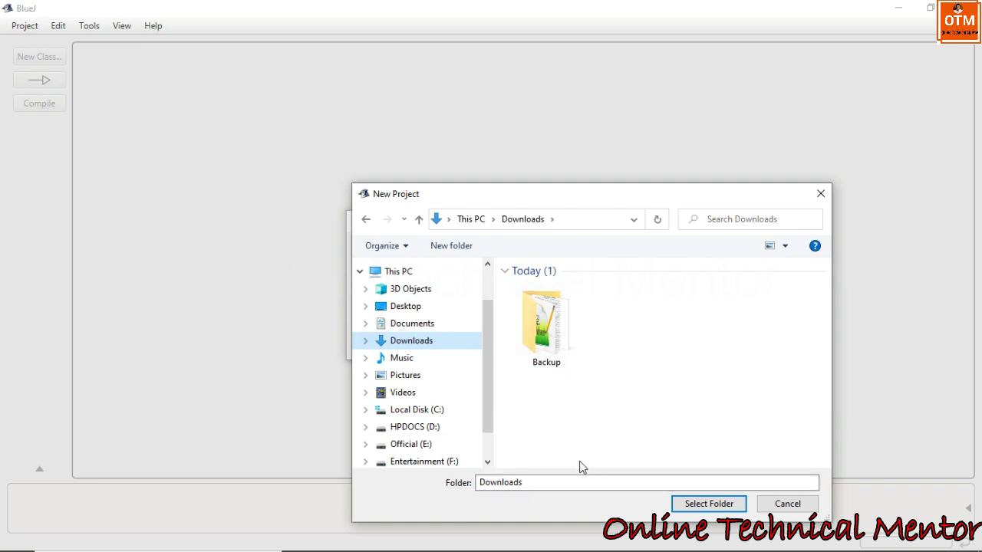
click(705, 504)
- Name the new project Java Programs, create it and maximize its project window
click(575, 250)
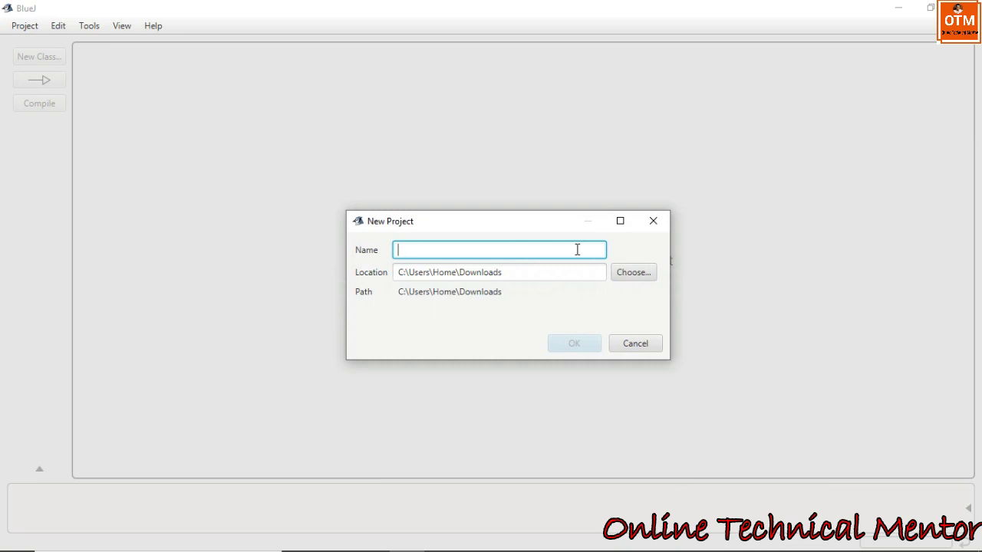
text(J)
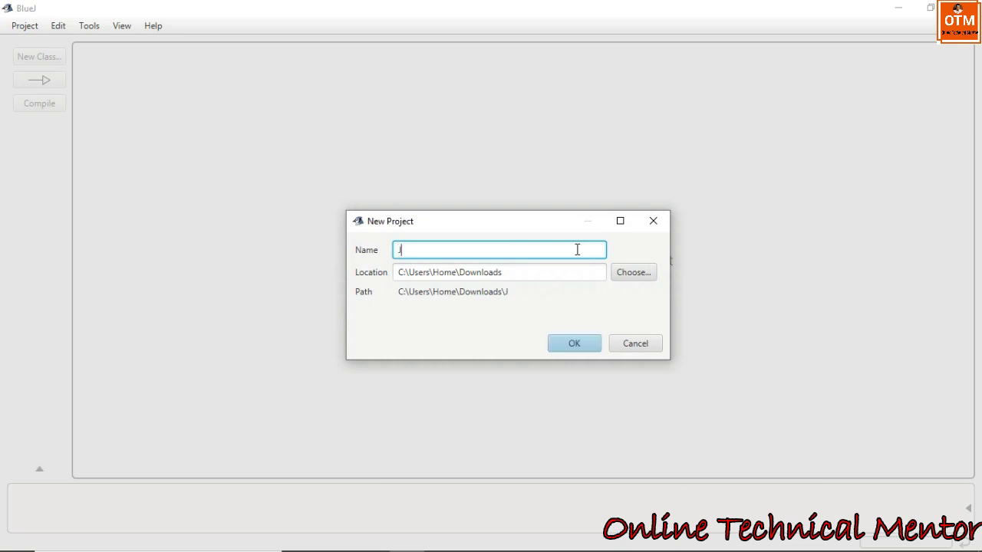
text(ava )
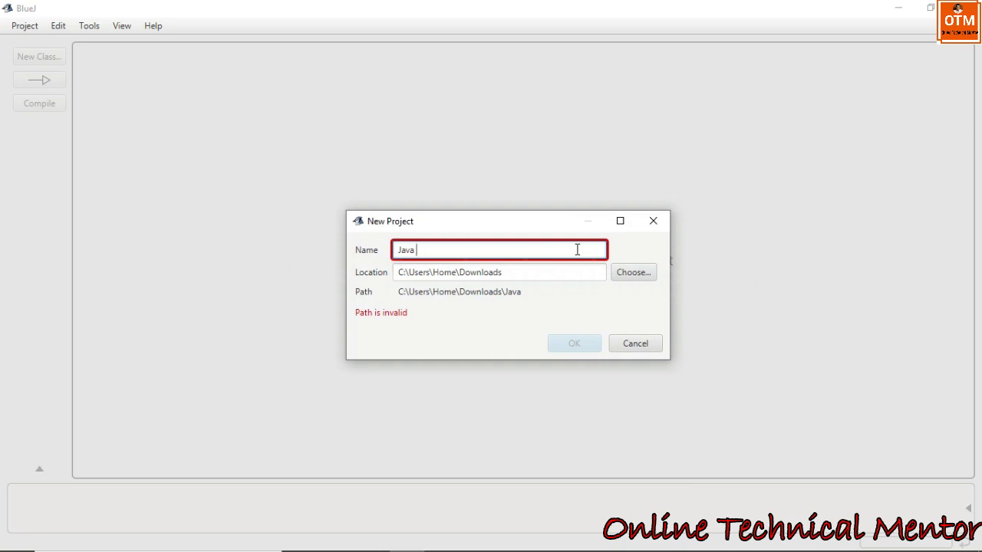
text(P)
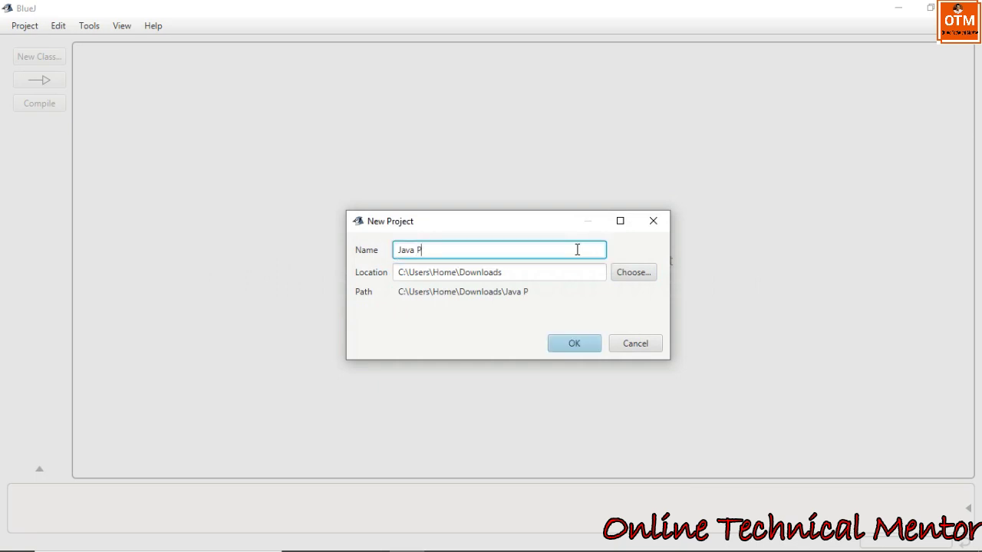
text(rograms)
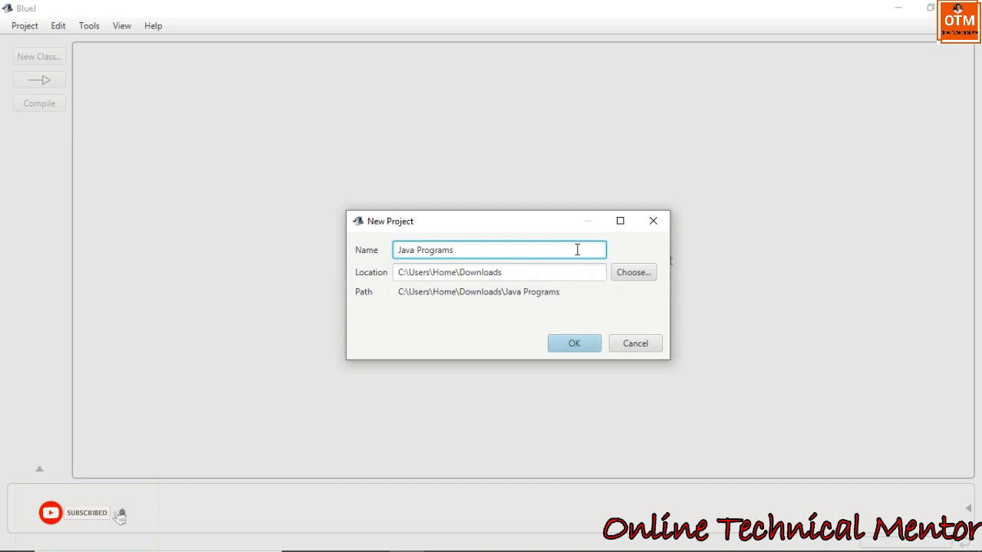
click(581, 351)
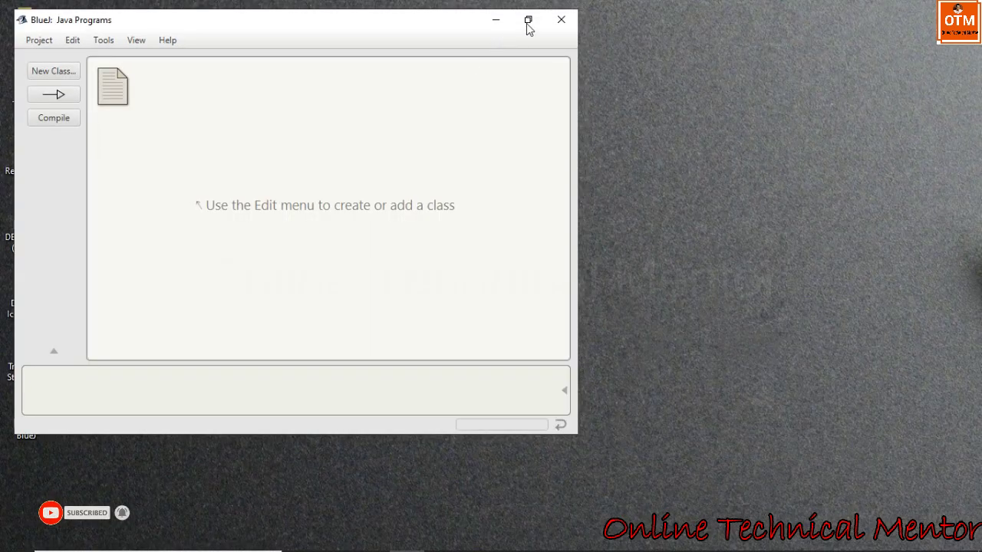
click(528, 23)
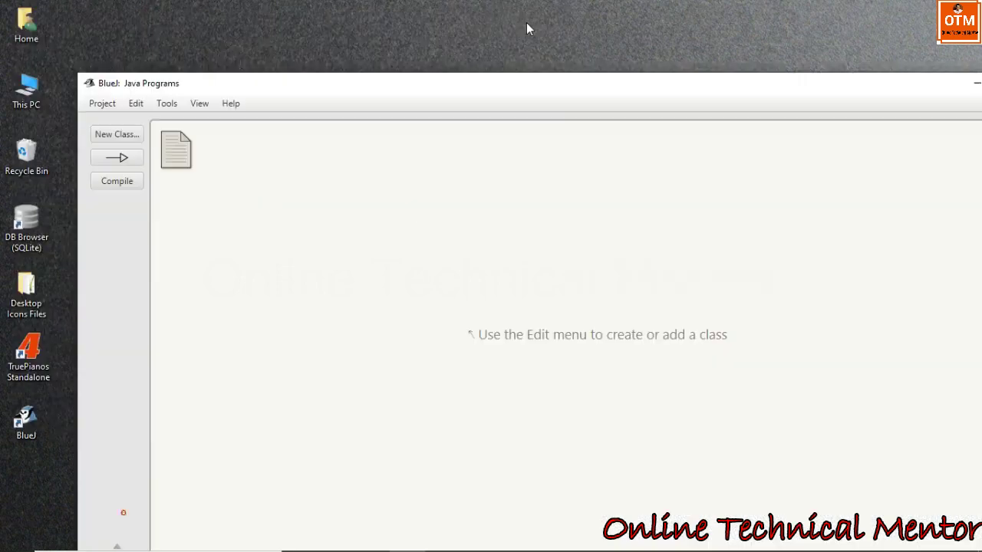
double_click(486, 86)
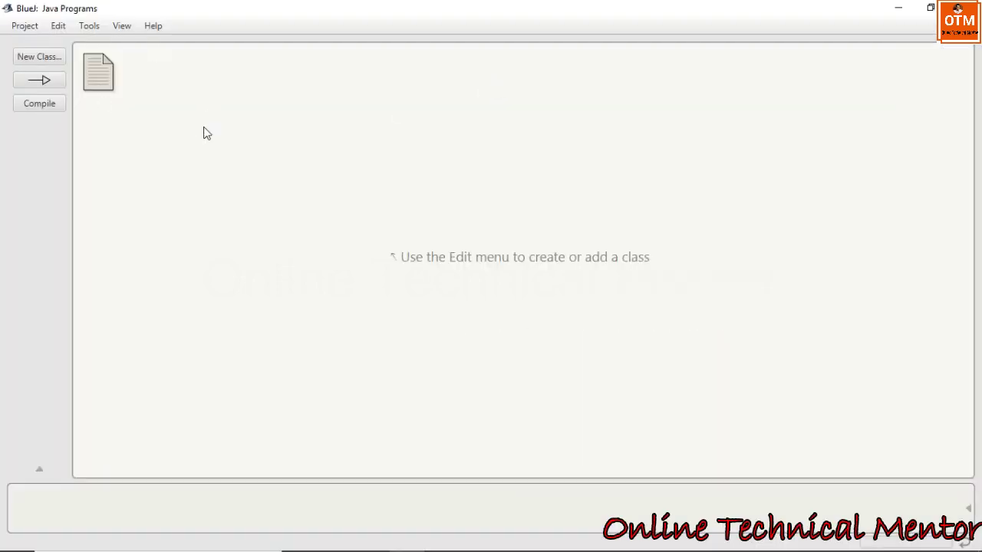
click(26, 26)
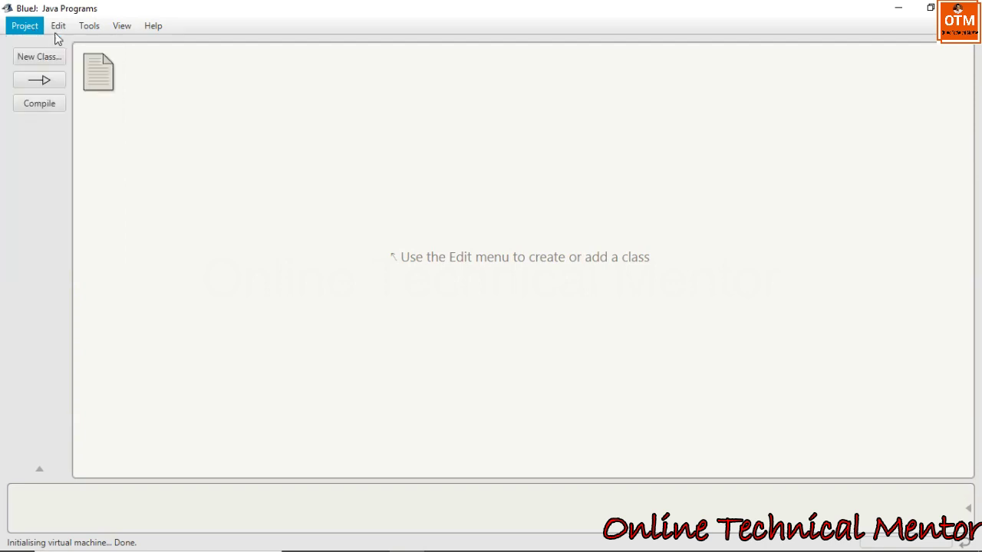
click(60, 29)
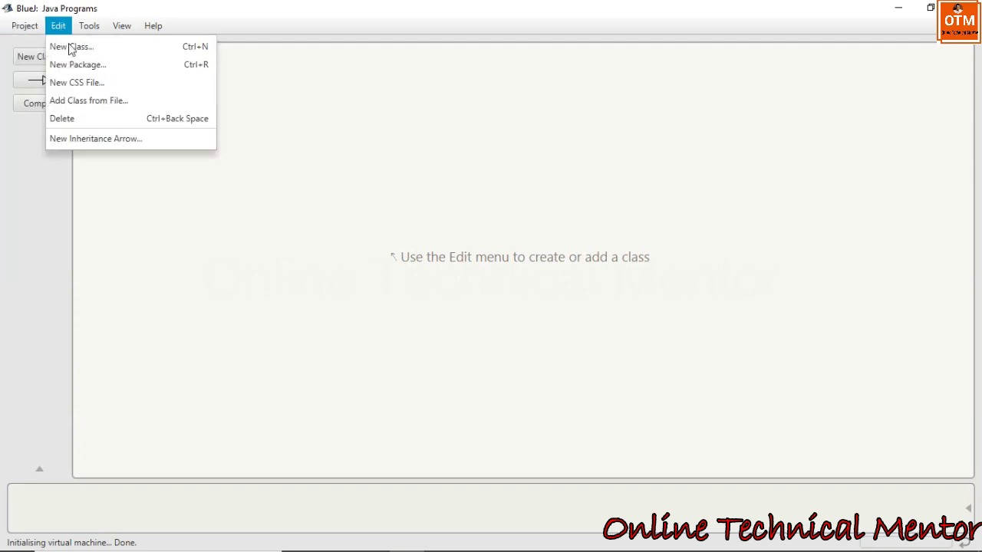
click(280, 59)
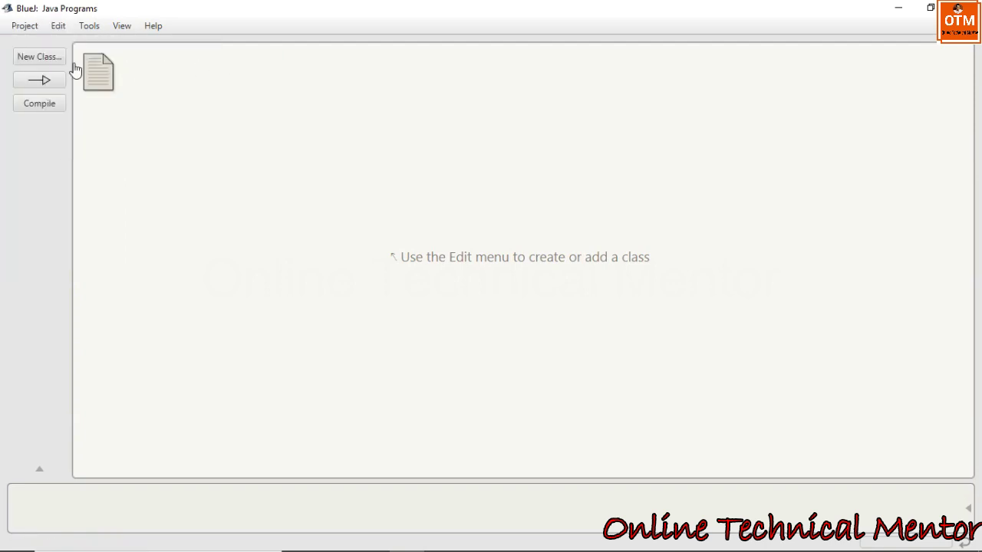
- Create a Java class named Test of type Class and move its box next to the project's readme note
right_click(257, 108)
click(280, 116)
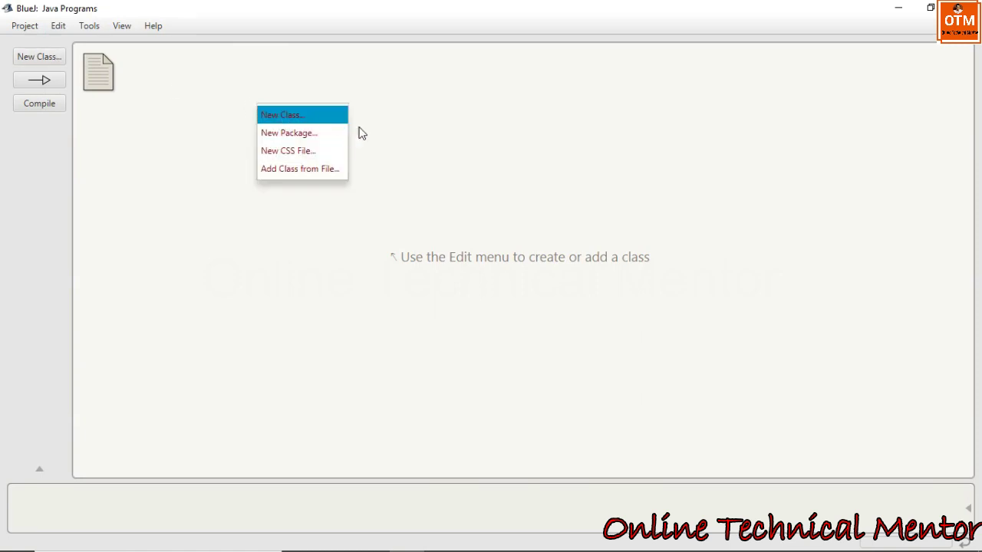
text(Test)
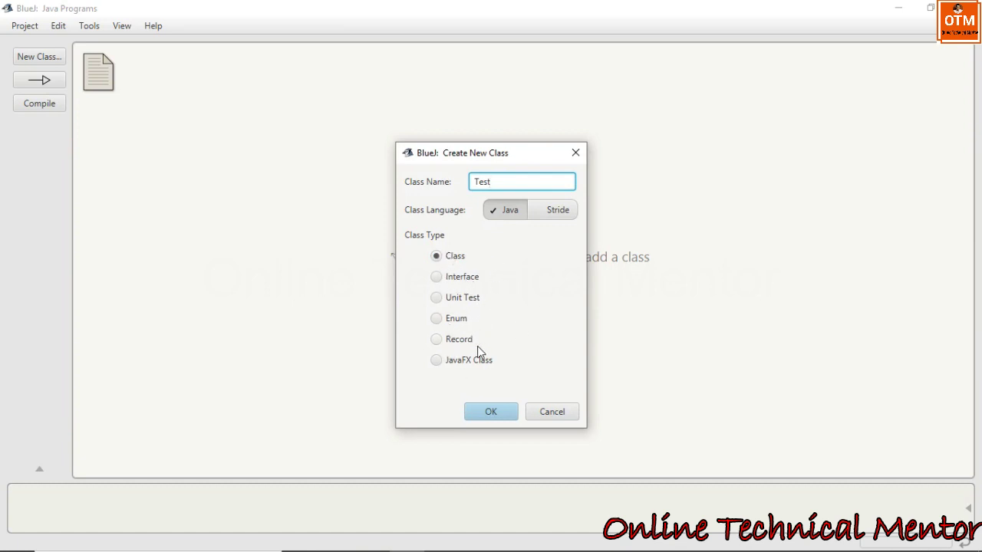
click(491, 414)
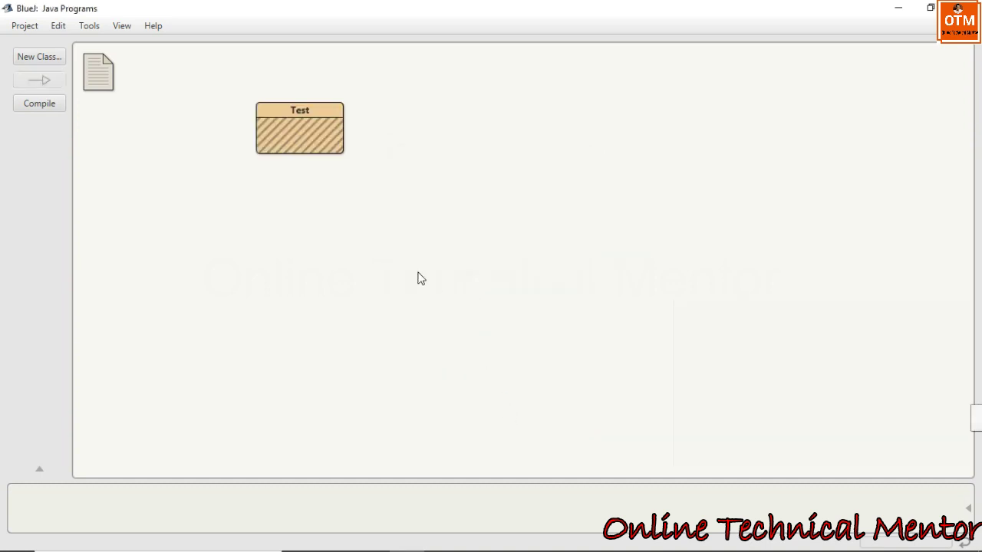
drag(300, 129, 149, 71)
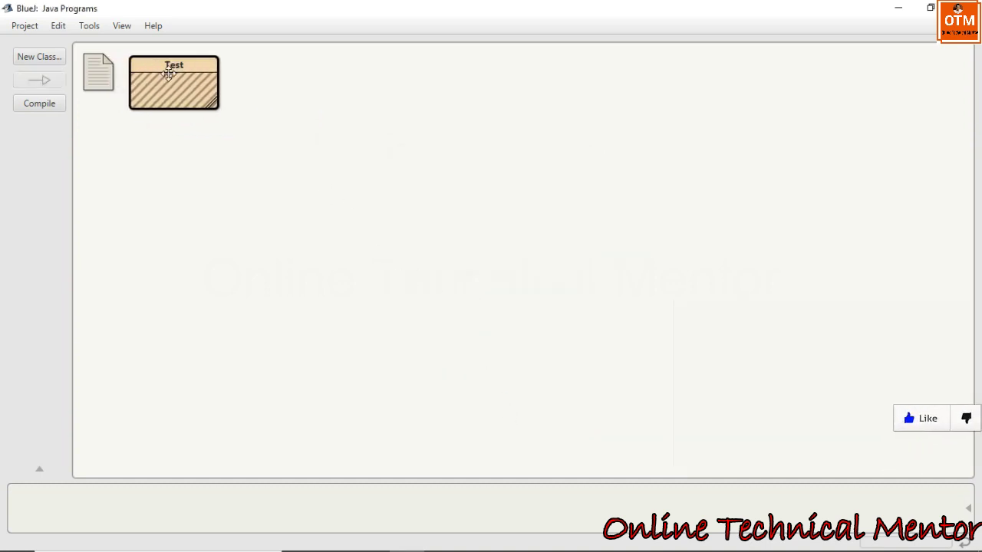
- Open the source code of class Test and delete the header comment and all template code inside the class body
double_click(178, 91)
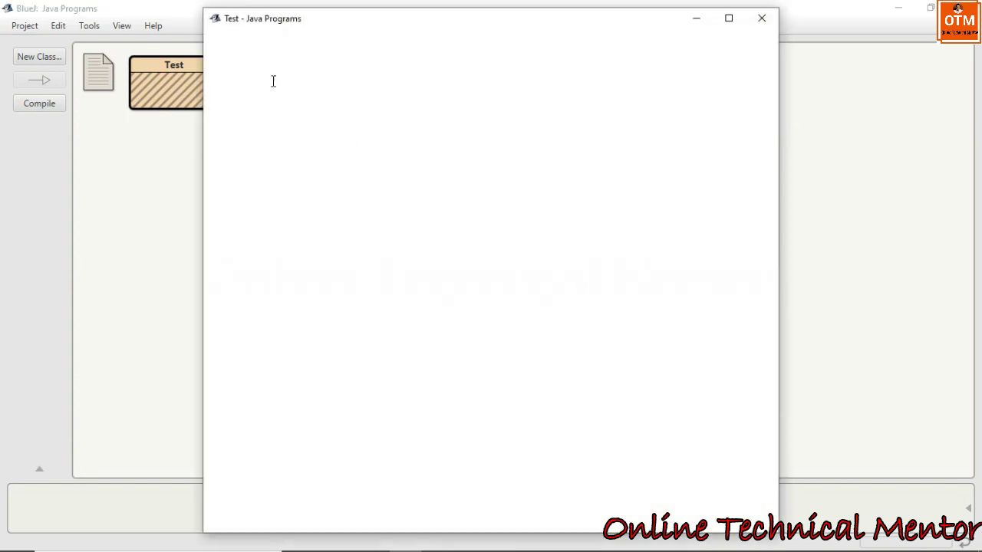
scroll(368, 261, down, 5)
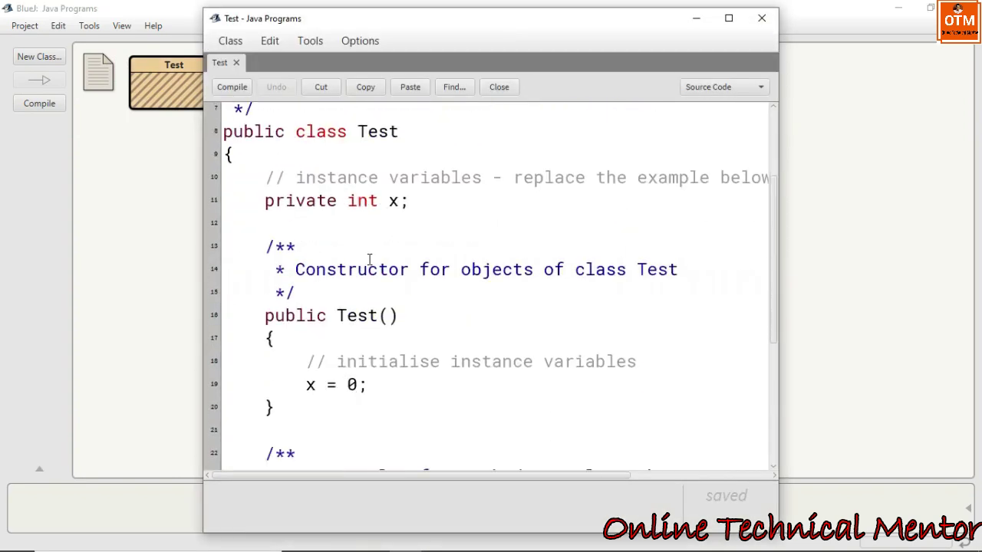
scroll(371, 261, up, 3)
scroll(372, 261, up, 3)
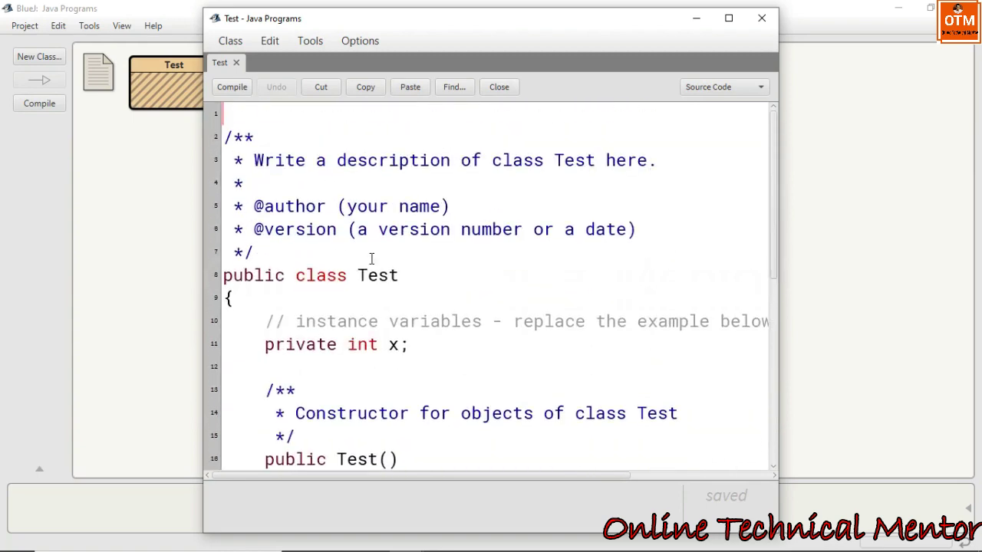
drag(325, 250, 236, 103)
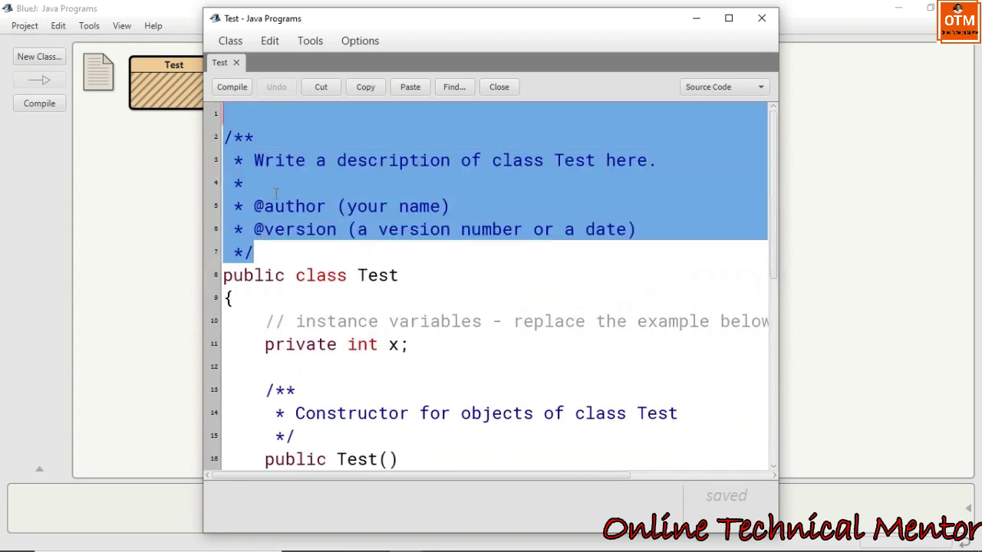
key(Delete)
drag(259, 184, 368, 427)
key(Delete)
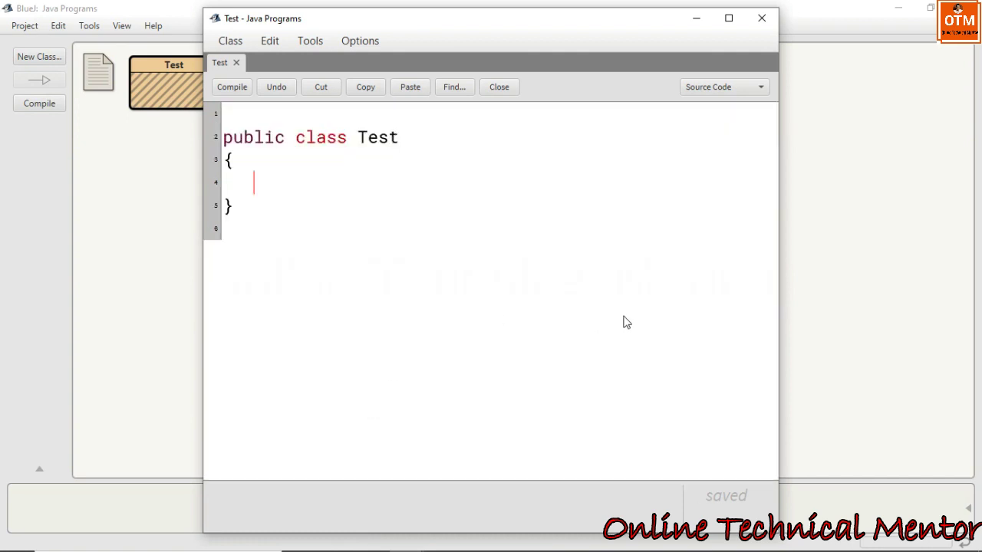
- Write the method header public static void main(String args[]) inside the body of class Test
text(publi)
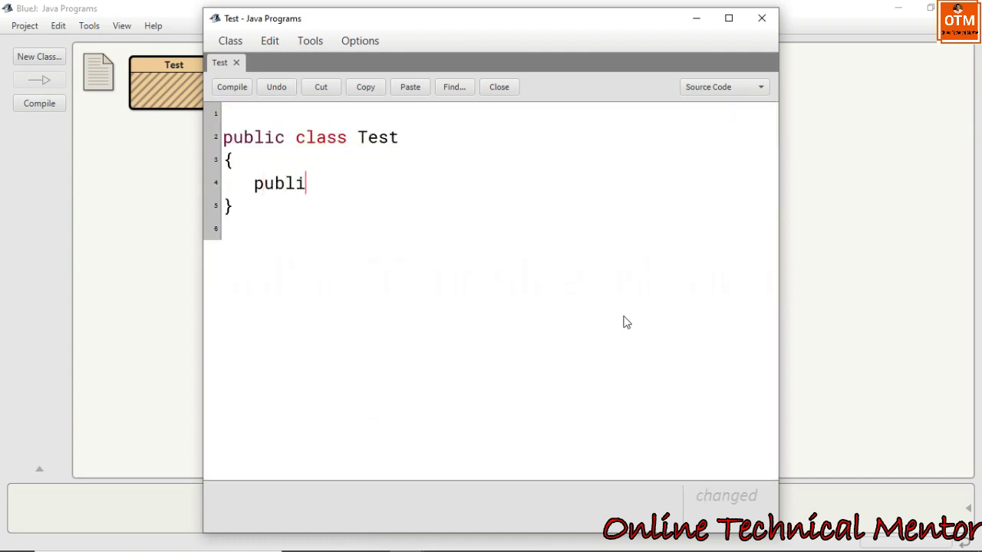
text(c stat)
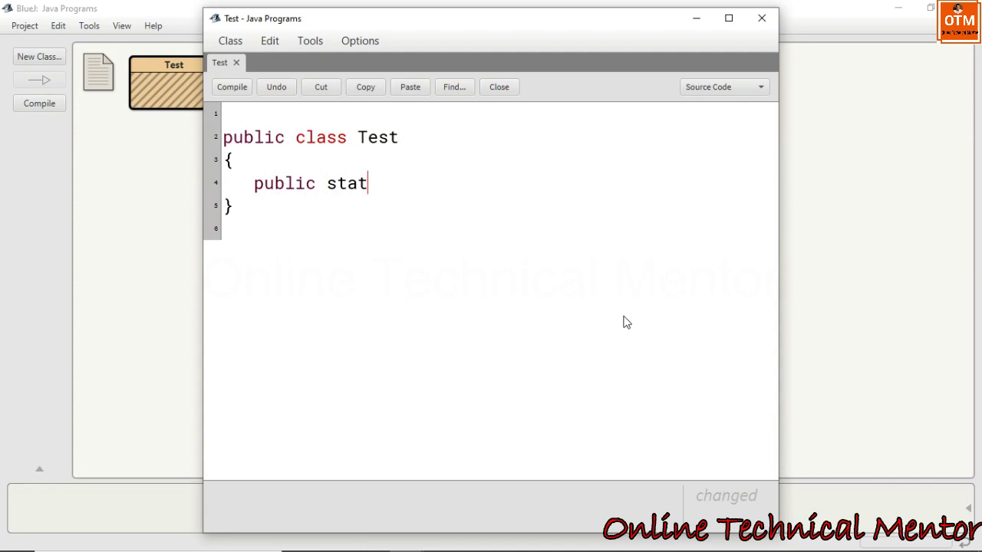
text(icvoidm)
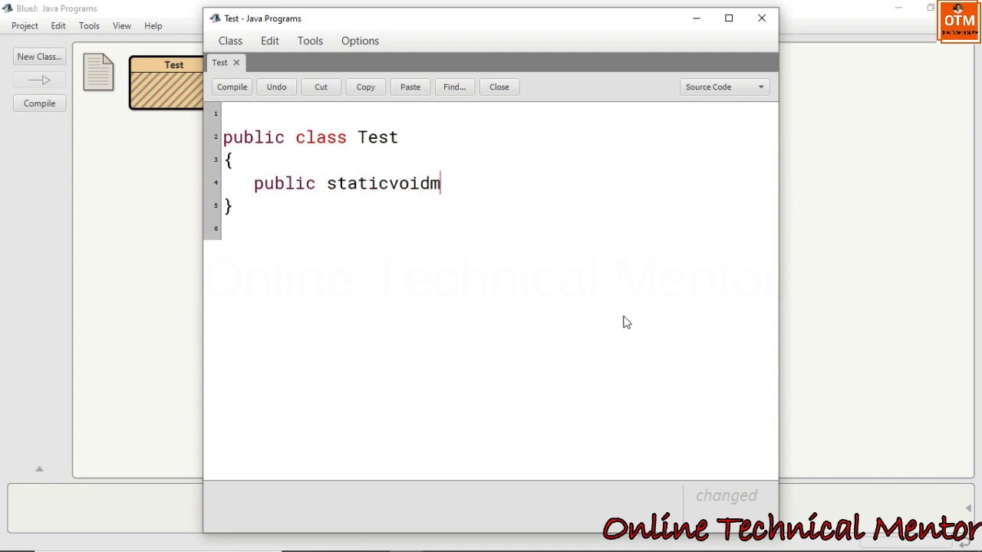
key(BackSpace)
key(Left)
key(Left)
key(Left)
key(Left)
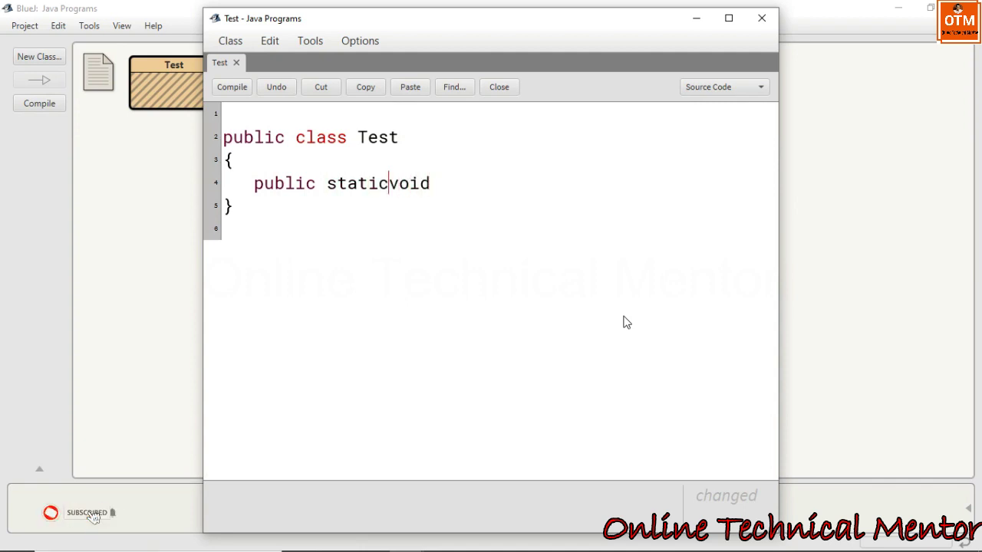
key(End)
text(mai)
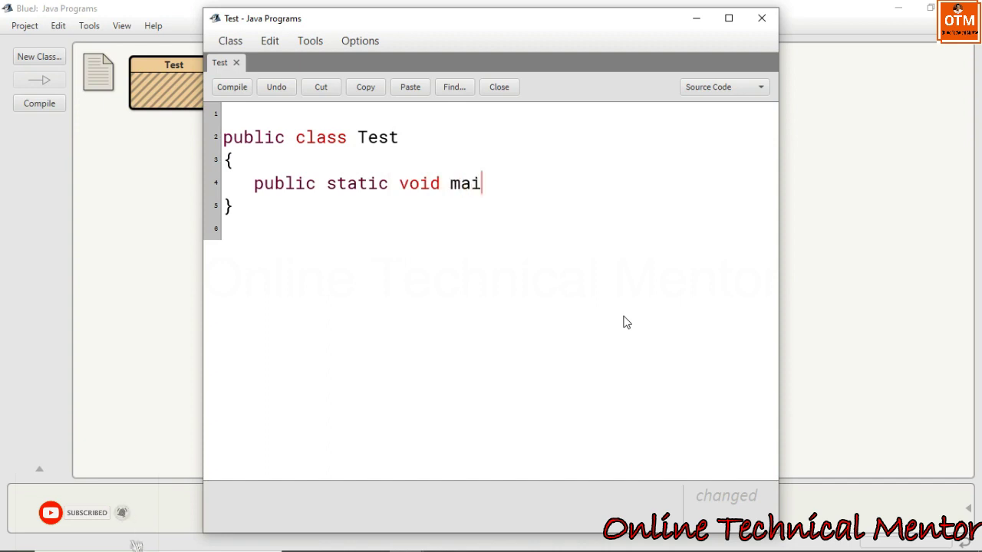
text(n(String )
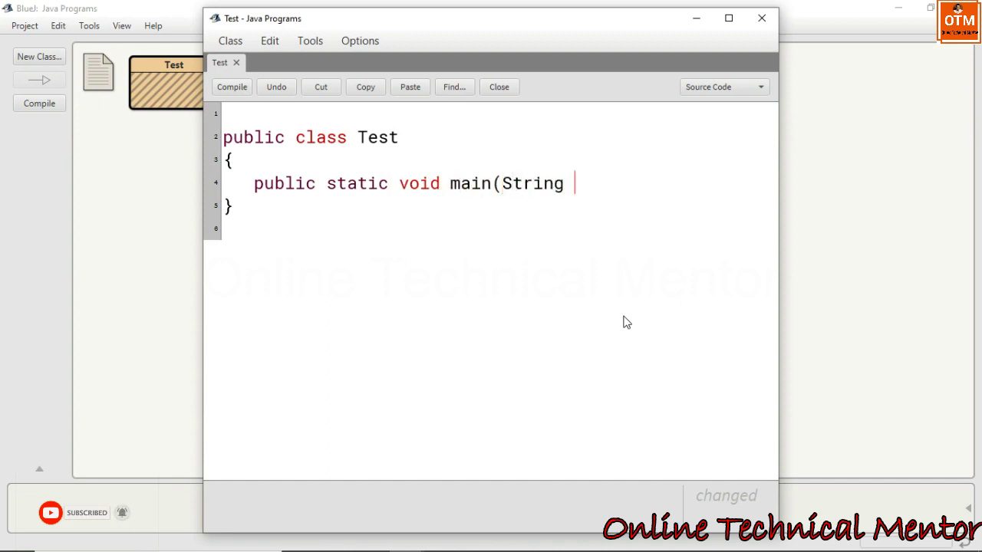
text(args[])
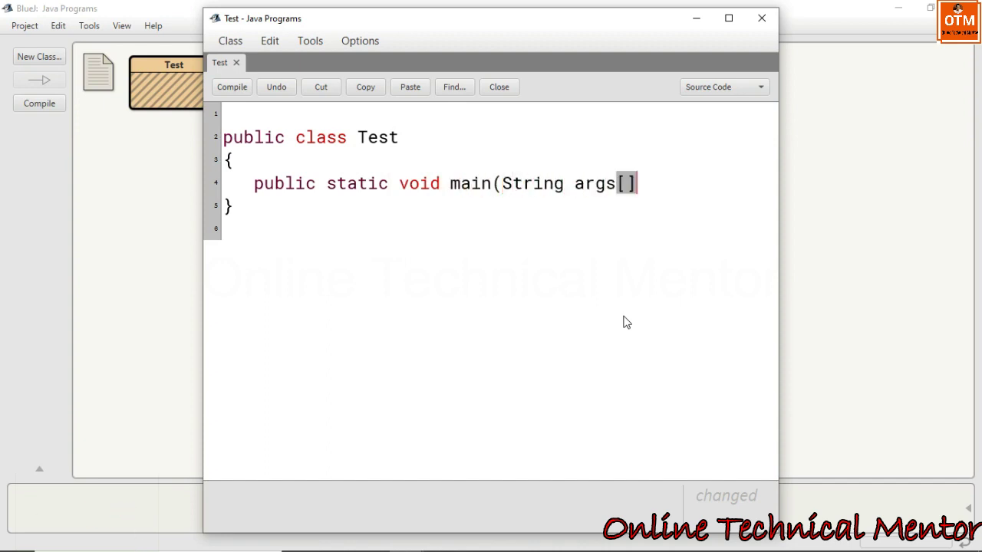
text())
- Add an opening and a closing brace below the main method header, with an empty indented line between them
key(Return)
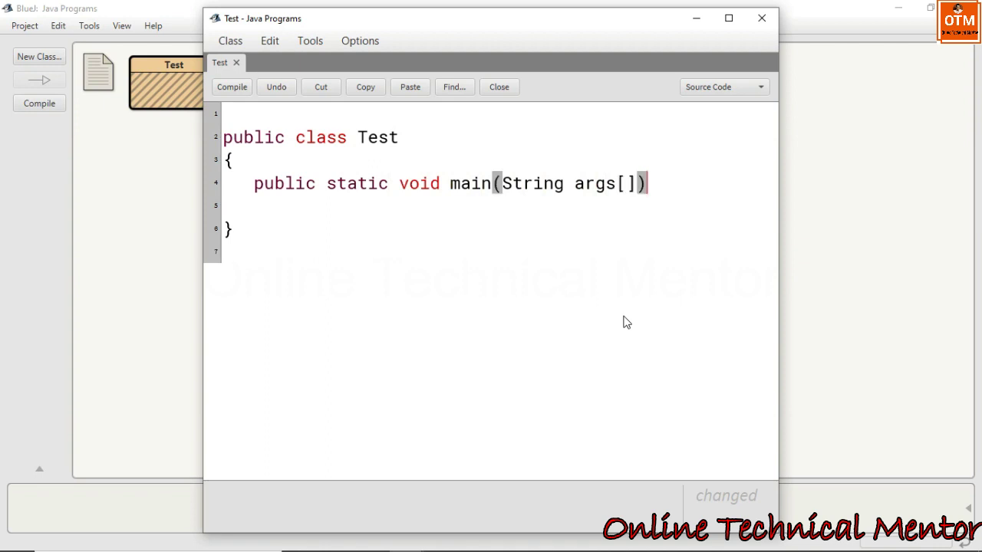
key(Down)
text({)
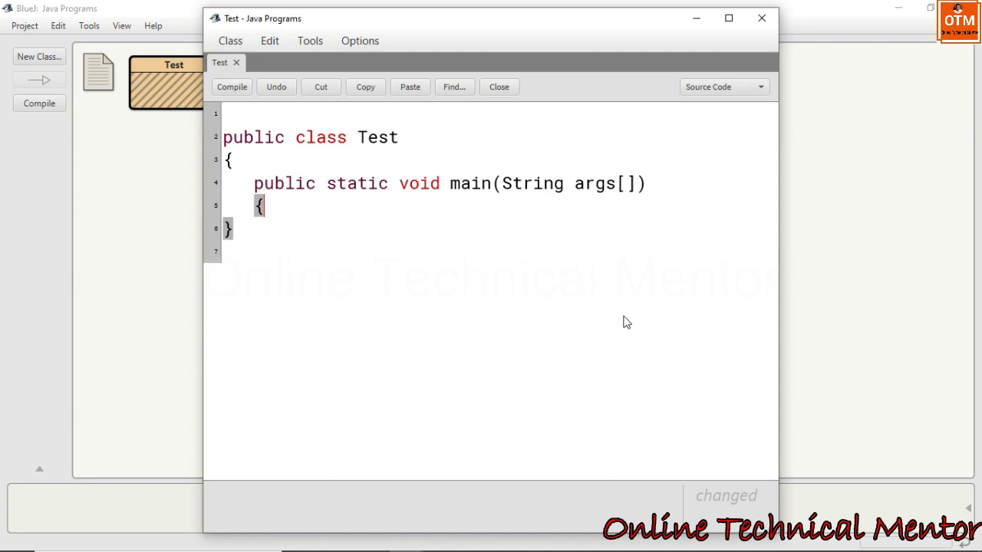
key(Return)
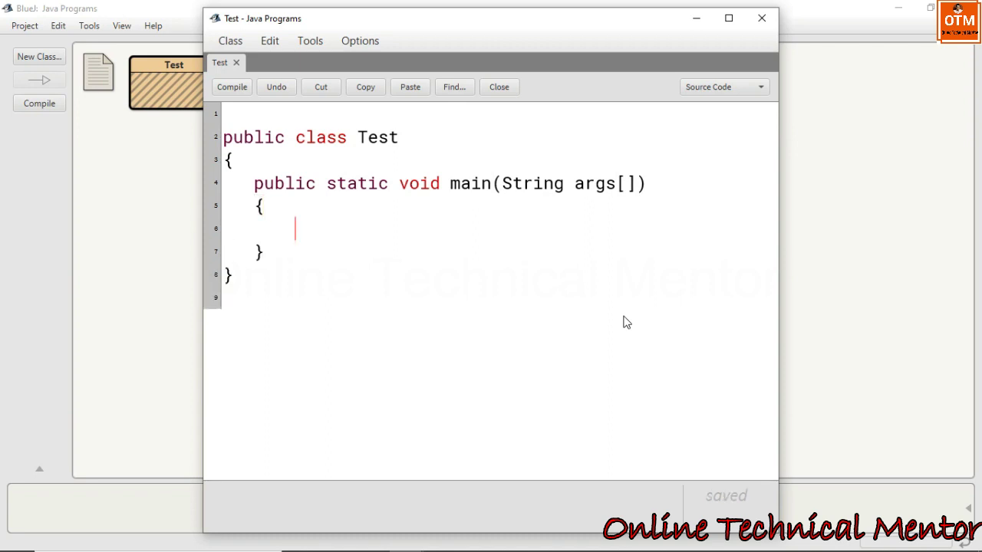
- Write the statement System.out.println("Hello..."); inside the body of the main method
text(System.)
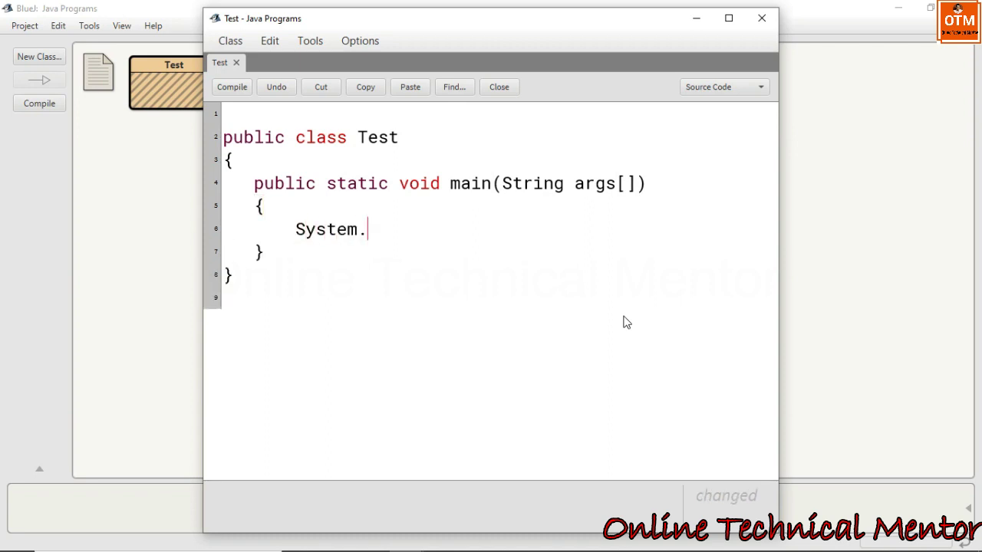
text(out.print)
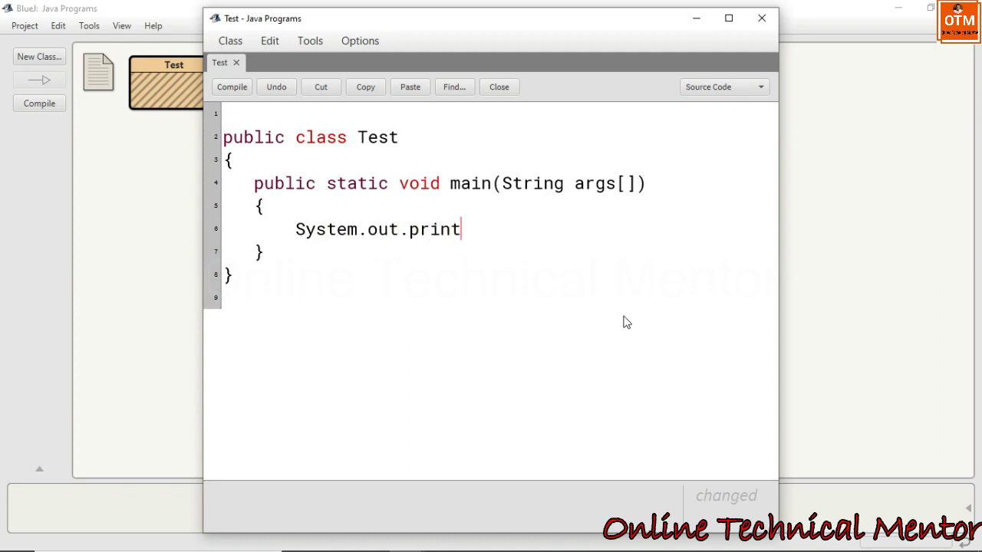
text(ln()
key(BackSpace)
text())
key(BackSpace)
text(())
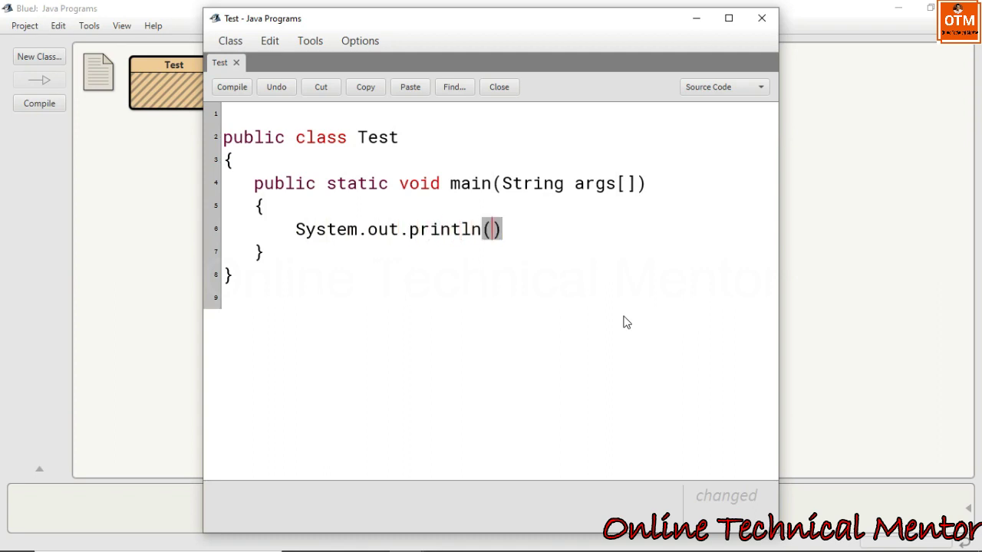
text("Hello)
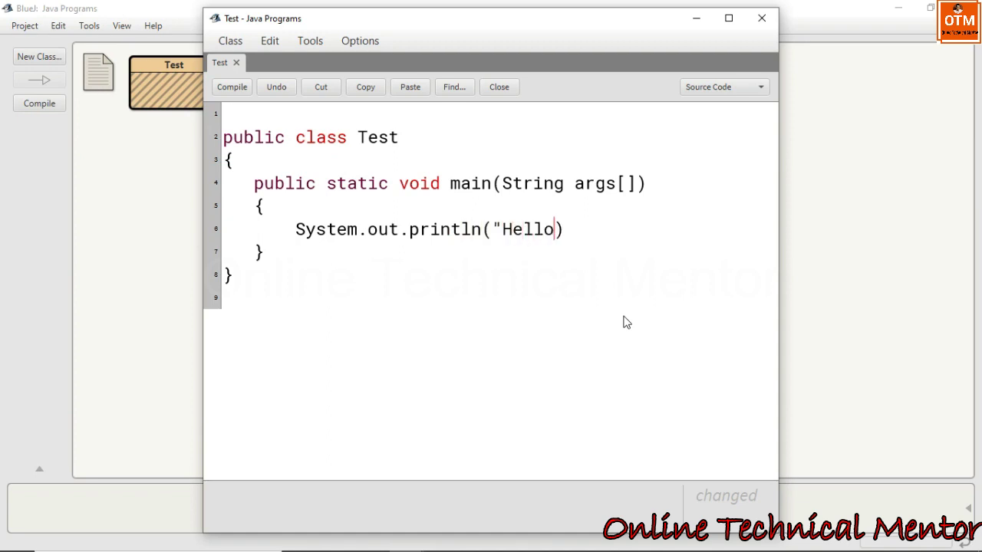
text(...")
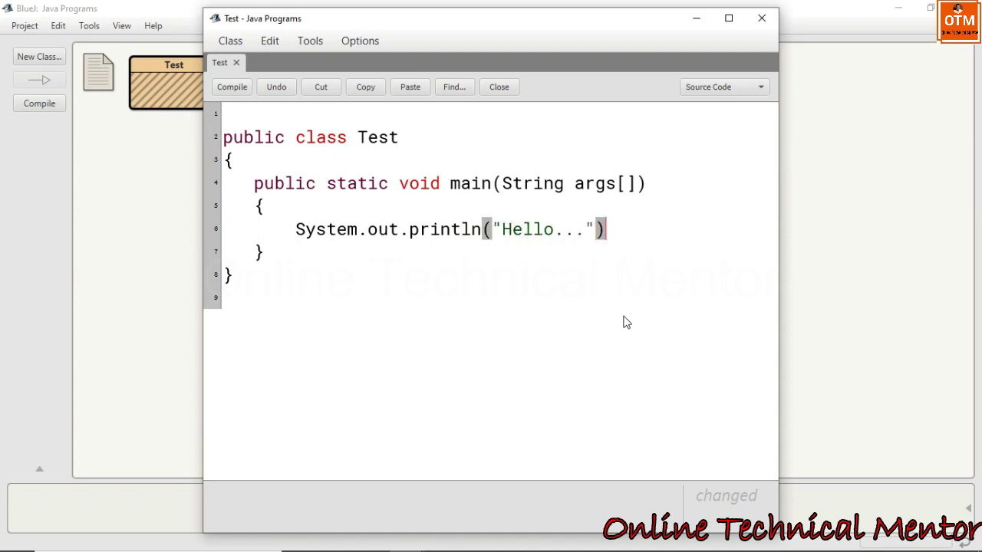
text(;)
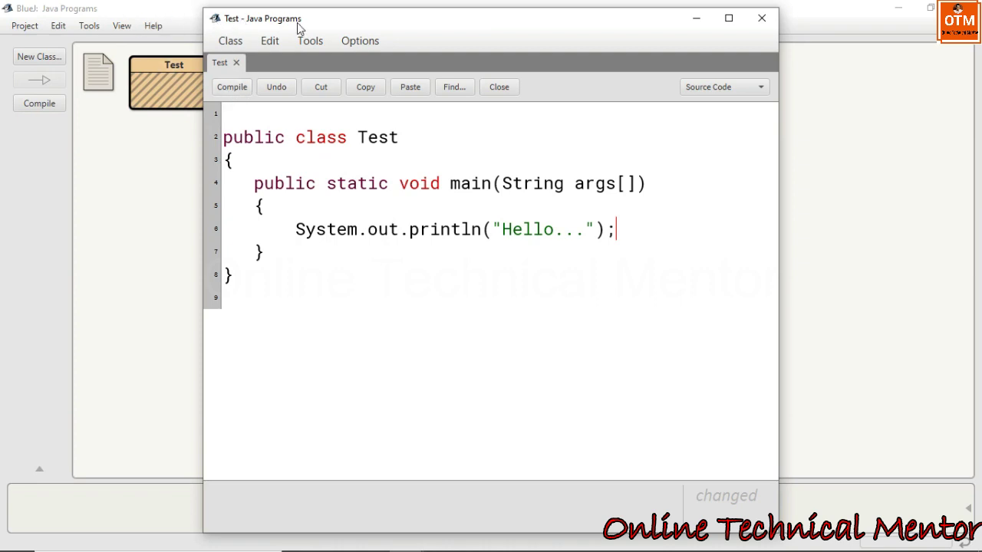
- Move the editor window clear of the Test class box, compile the class and minimize the editor
drag(298, 26, 399, 22)
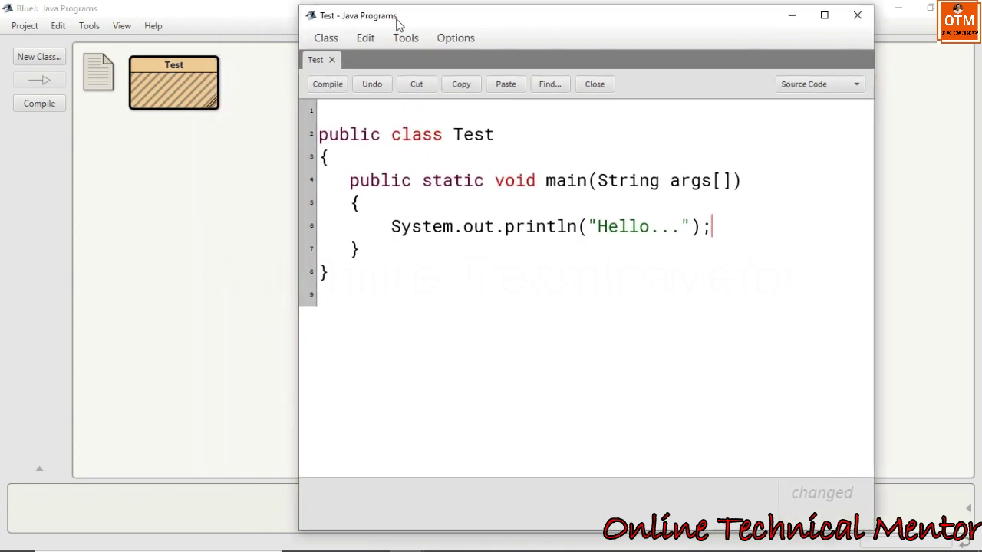
click(337, 84)
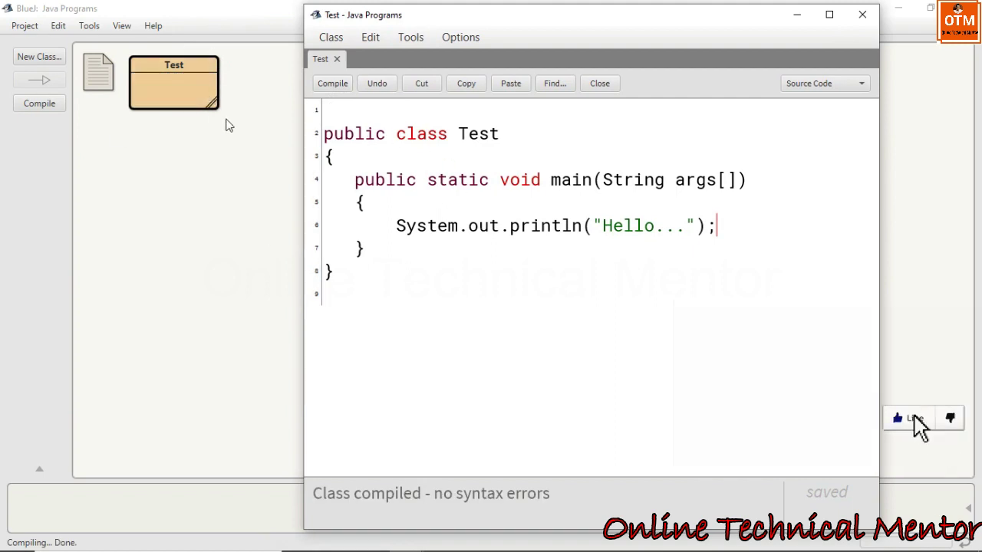
click(799, 16)
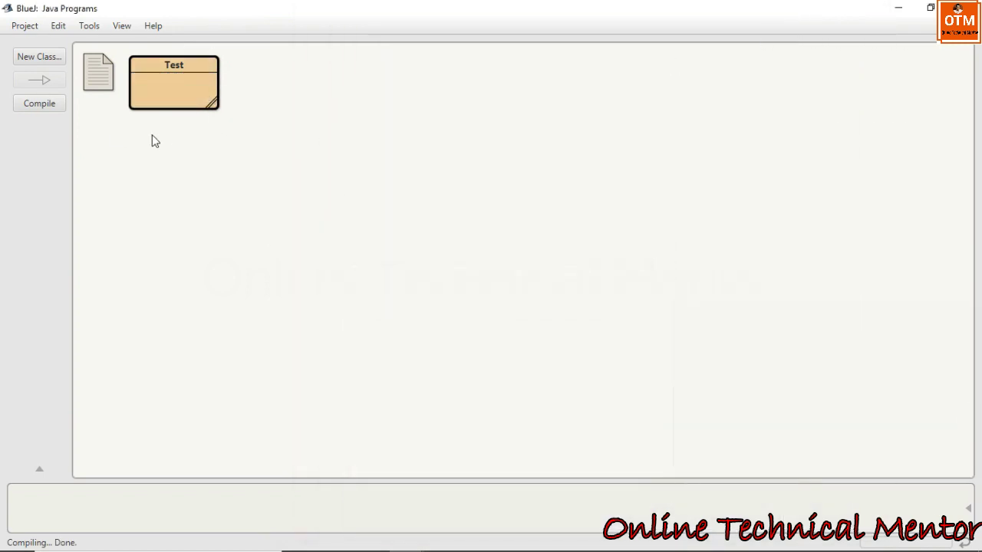
- Run the void main(String[] args) method of class Test without entering any arguments
right_click(185, 98)
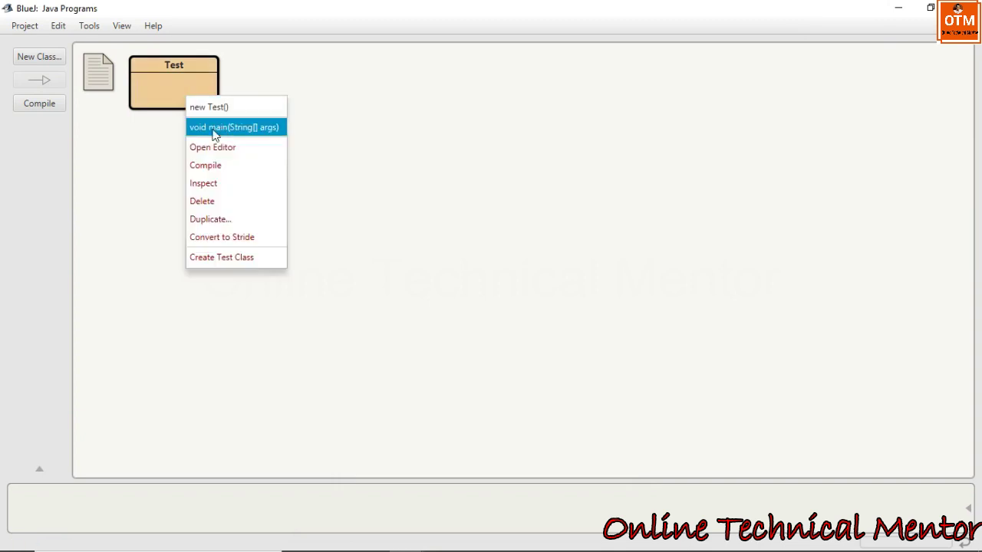
click(256, 133)
click(525, 339)
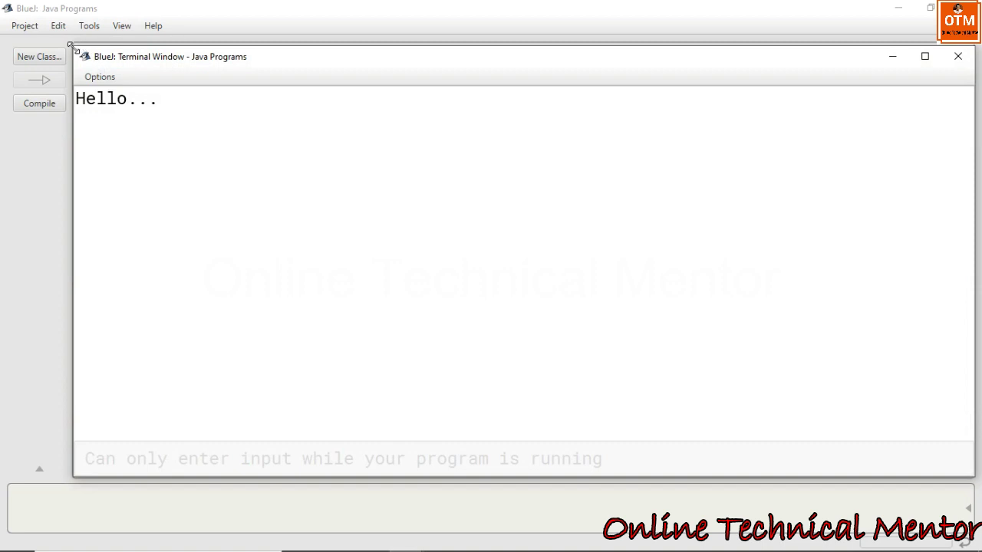
- Shrink and reposition the terminal window to view the program output beside the Test class, and close the terminal
drag(69, 44, 324, 100)
click(352, 132)
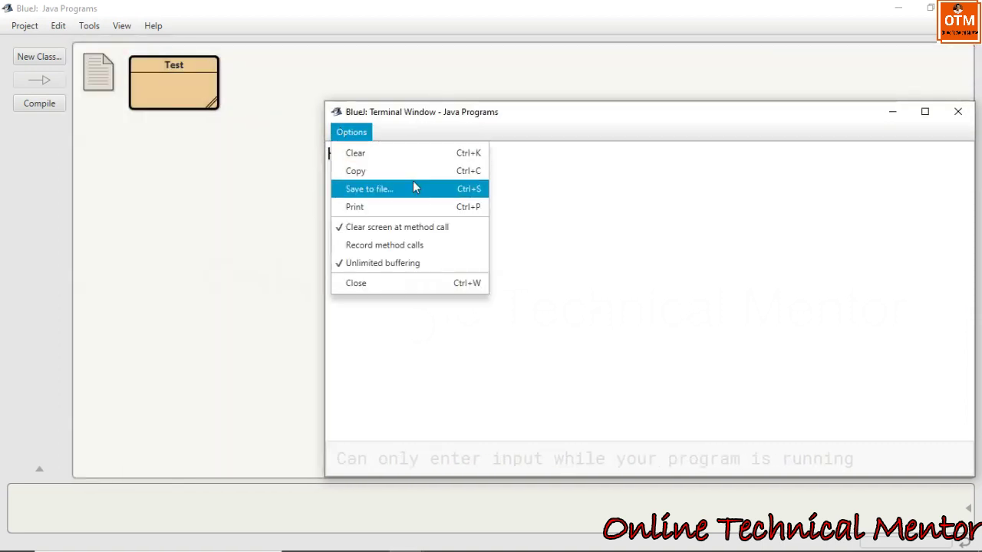
click(605, 275)
drag(834, 114, 776, 88)
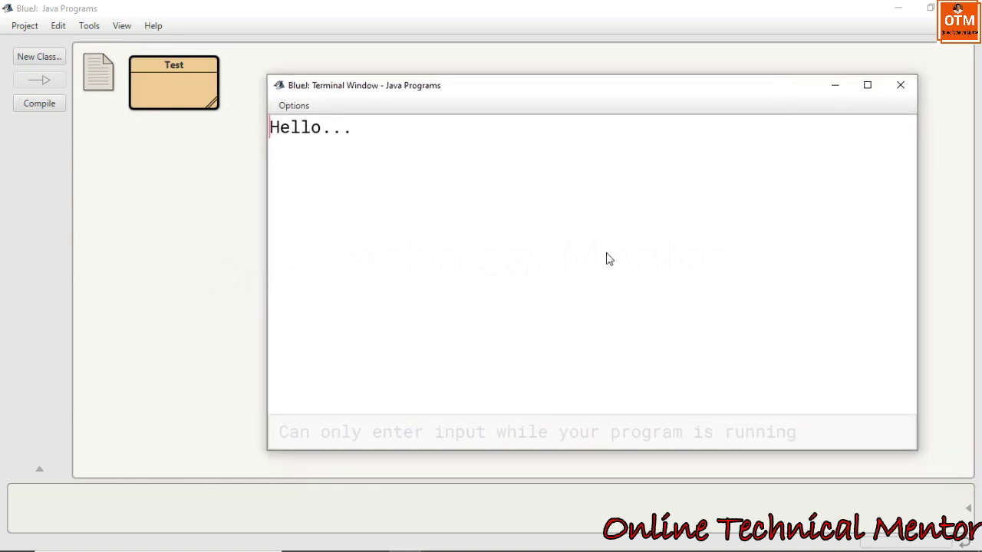
click(902, 86)
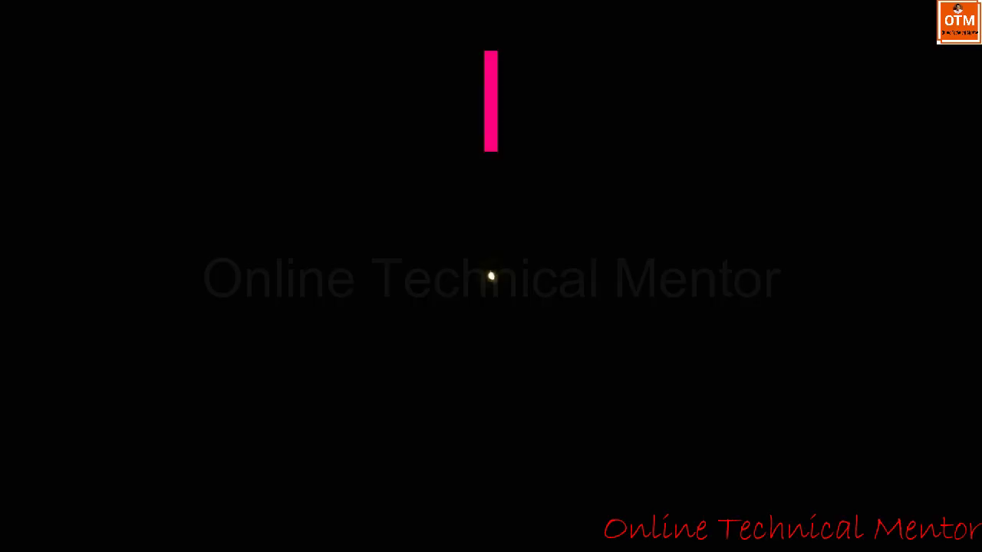